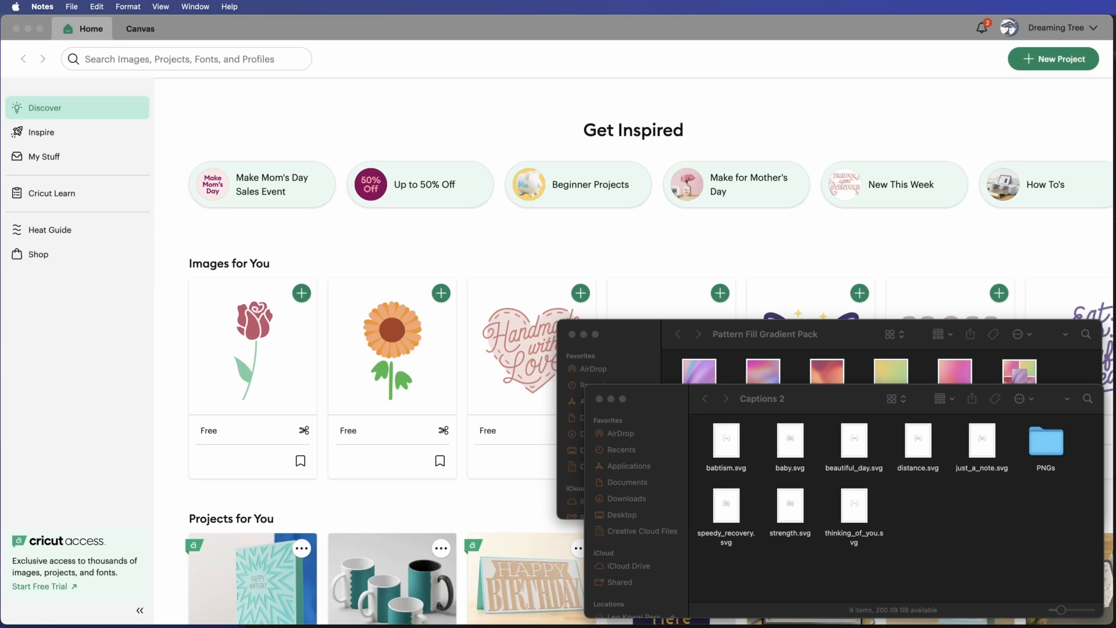
Start a new project and begin an image upload.
left_click(866, 247)
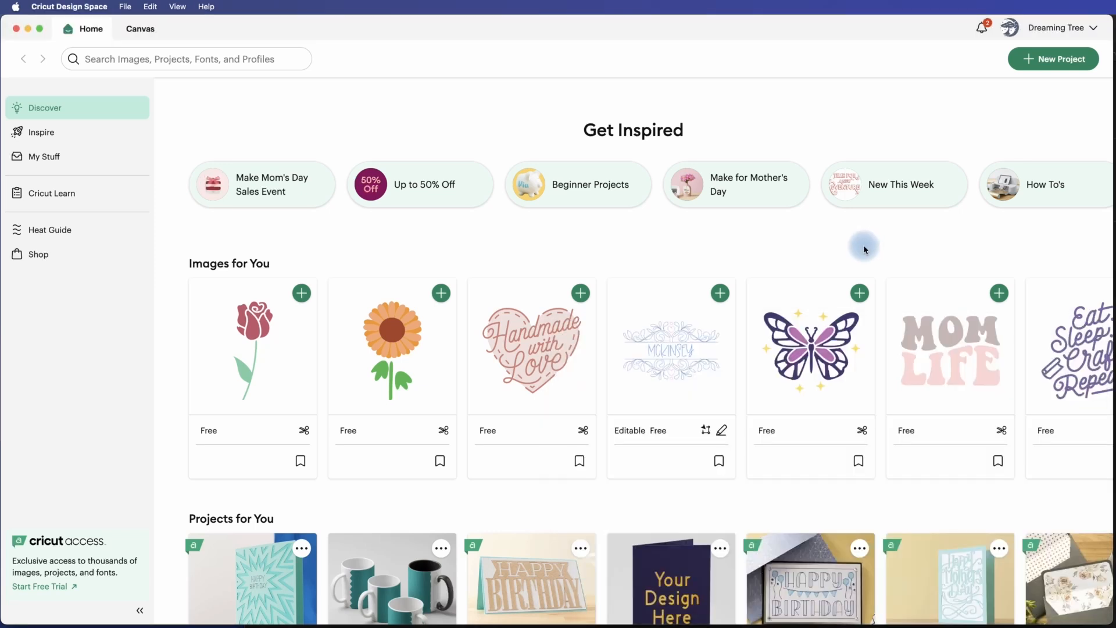
left_click(1040, 60)
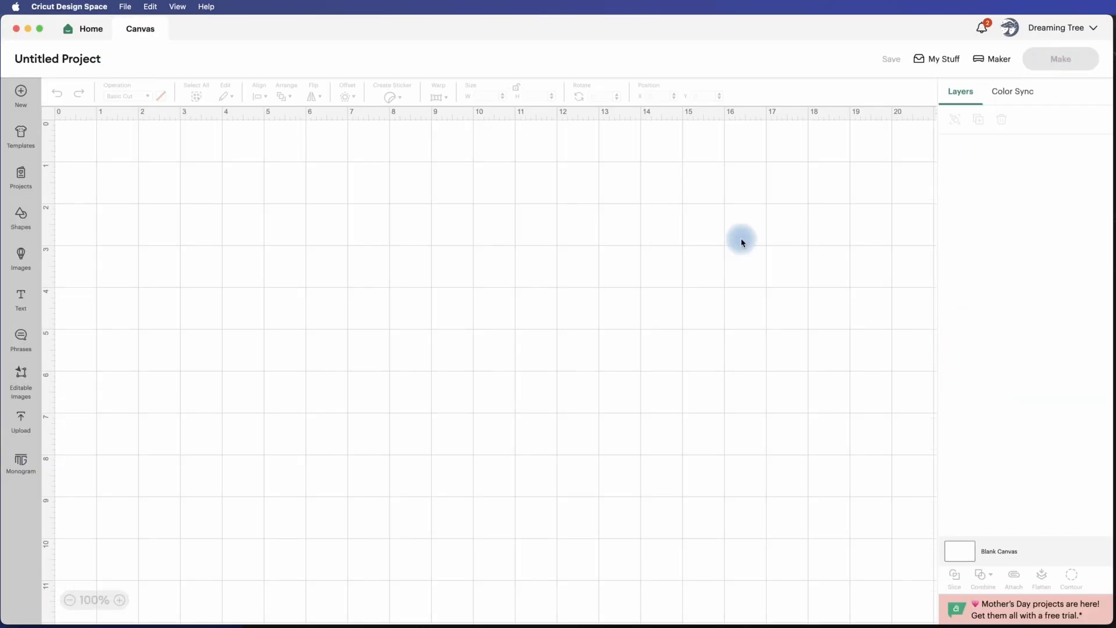
left_click(21, 420)
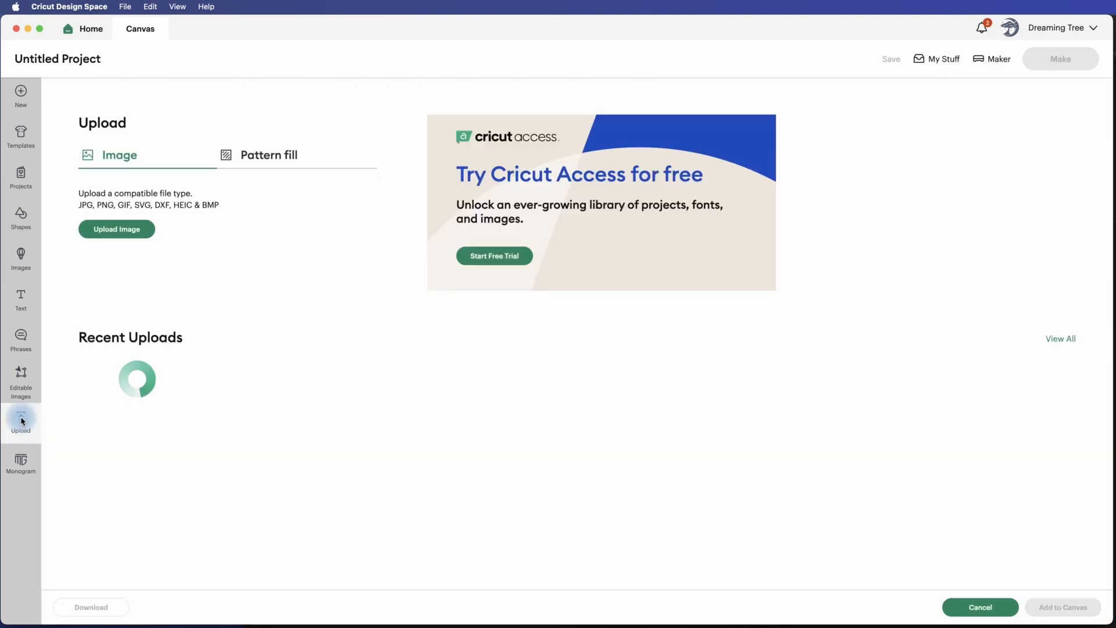
left_click(125, 233)
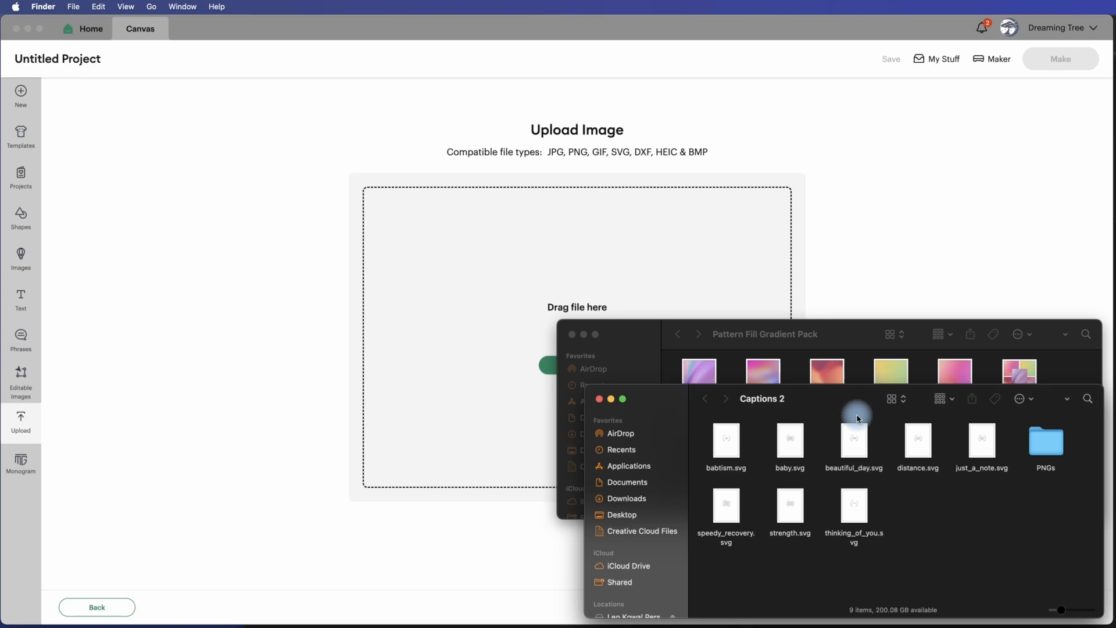
Upload just_a_note.svg from the Captions 2 folder and add it to the canvas.
left_click(846, 446)
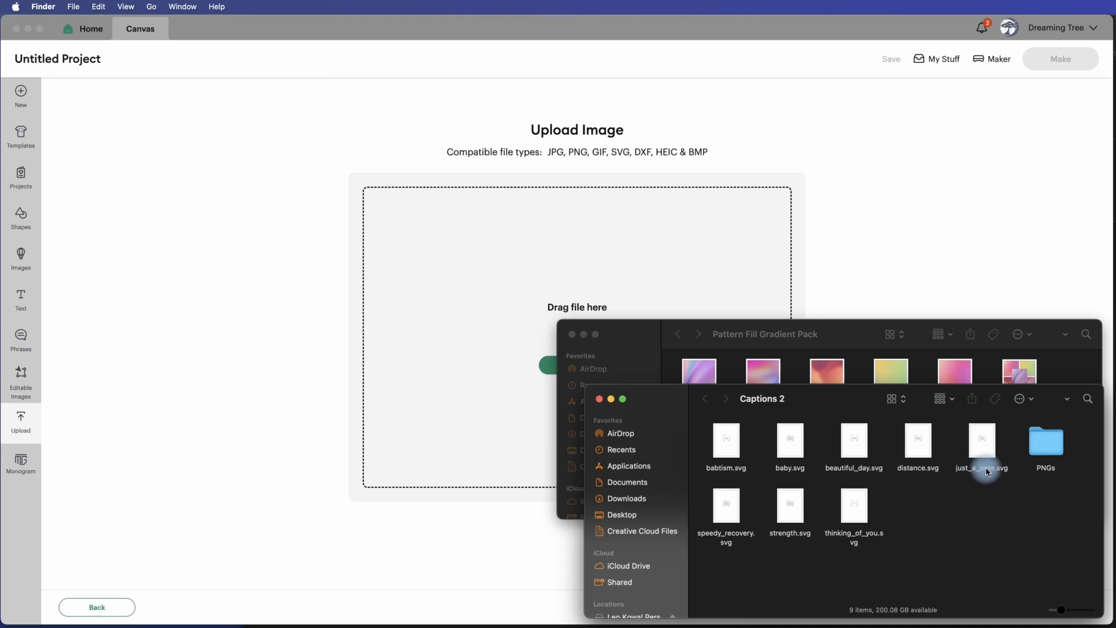
left_click_drag(988, 471, 588, 277)
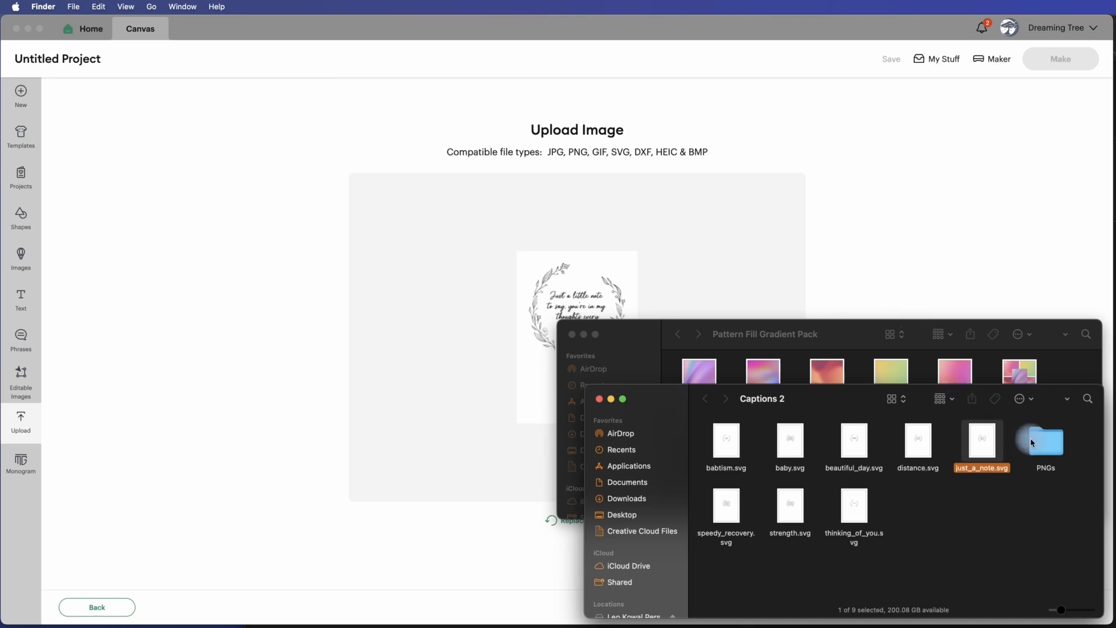
left_click(947, 287)
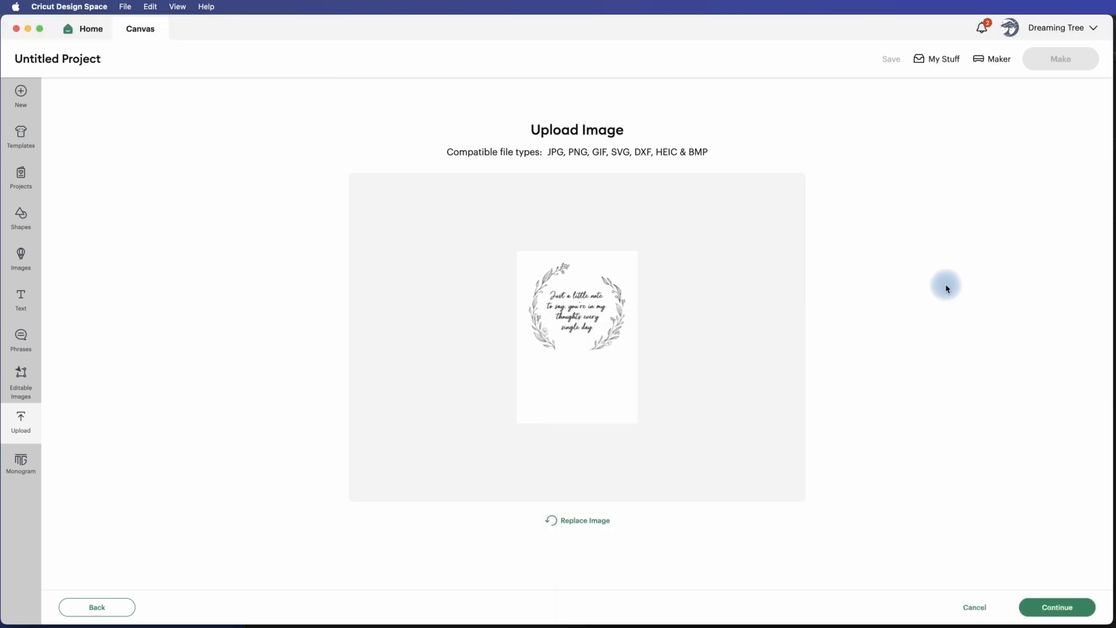
left_click(1059, 608)
left_click(1055, 608)
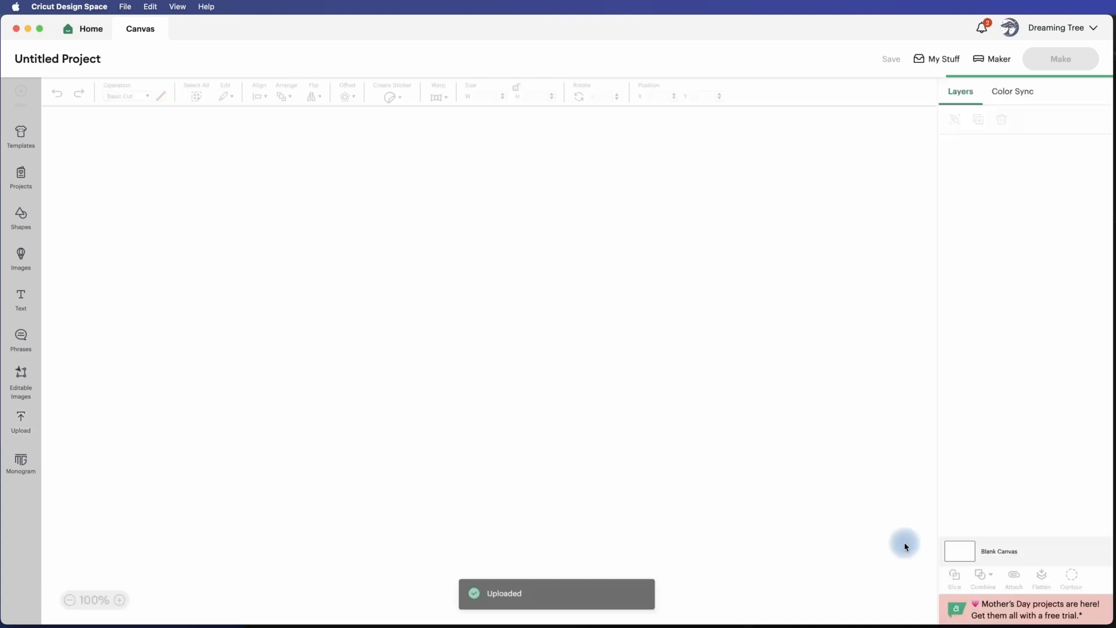
Move the just_a_note design to about X 5.73, Y 1.69 on the canvas and leave it selected.
left_click_drag(348, 350, 429, 303)
left_click(594, 308)
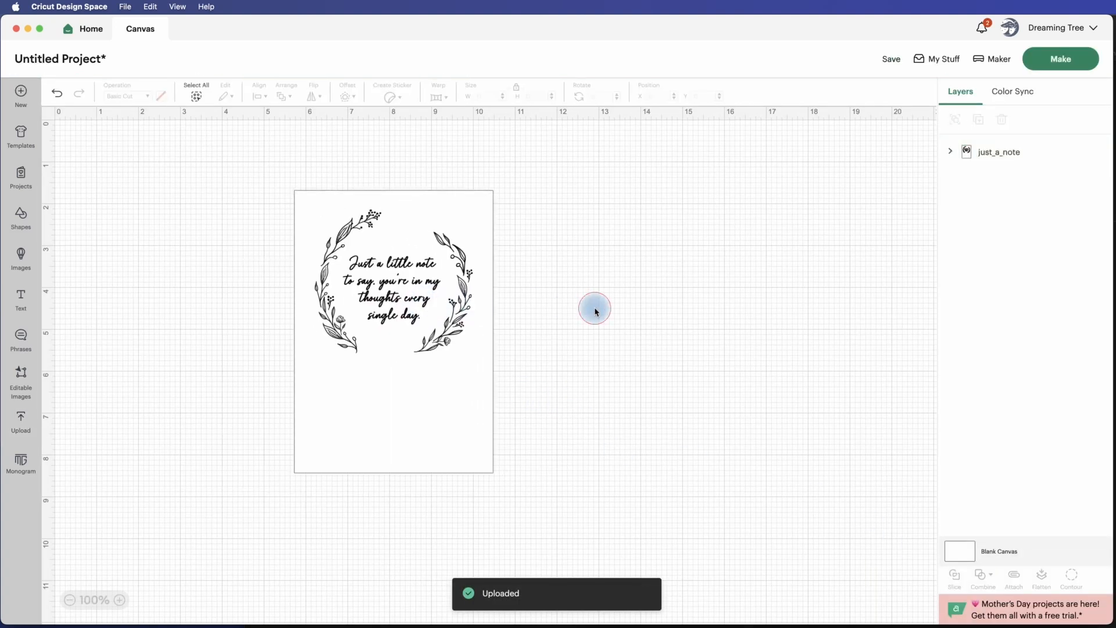
left_click(440, 272)
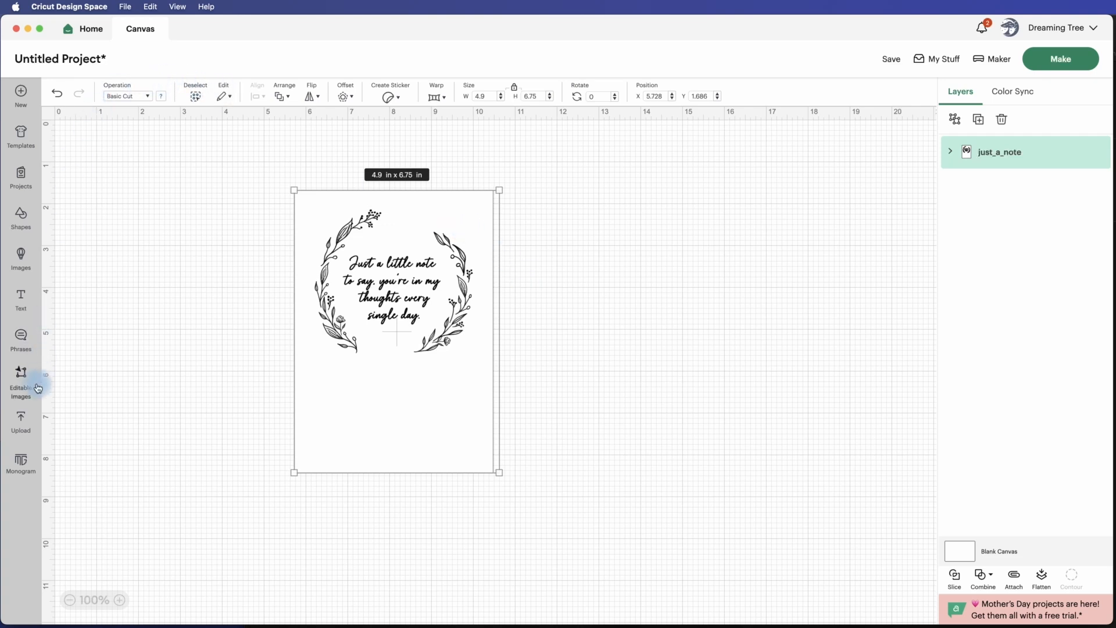
Start uploading a new pattern fill.
left_click(22, 415)
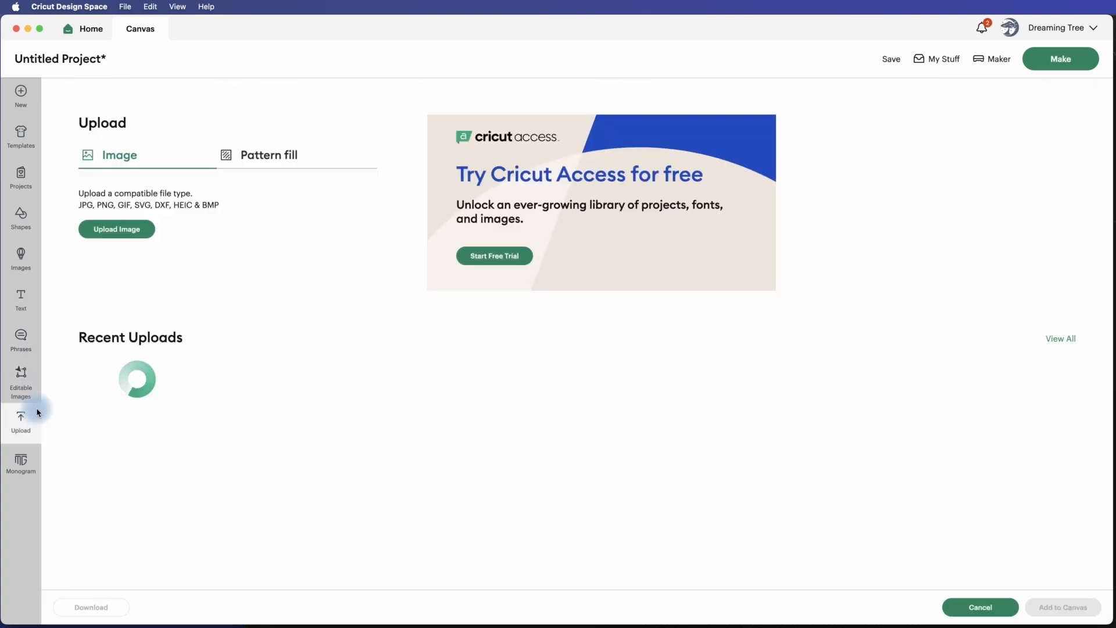
left_click(266, 158)
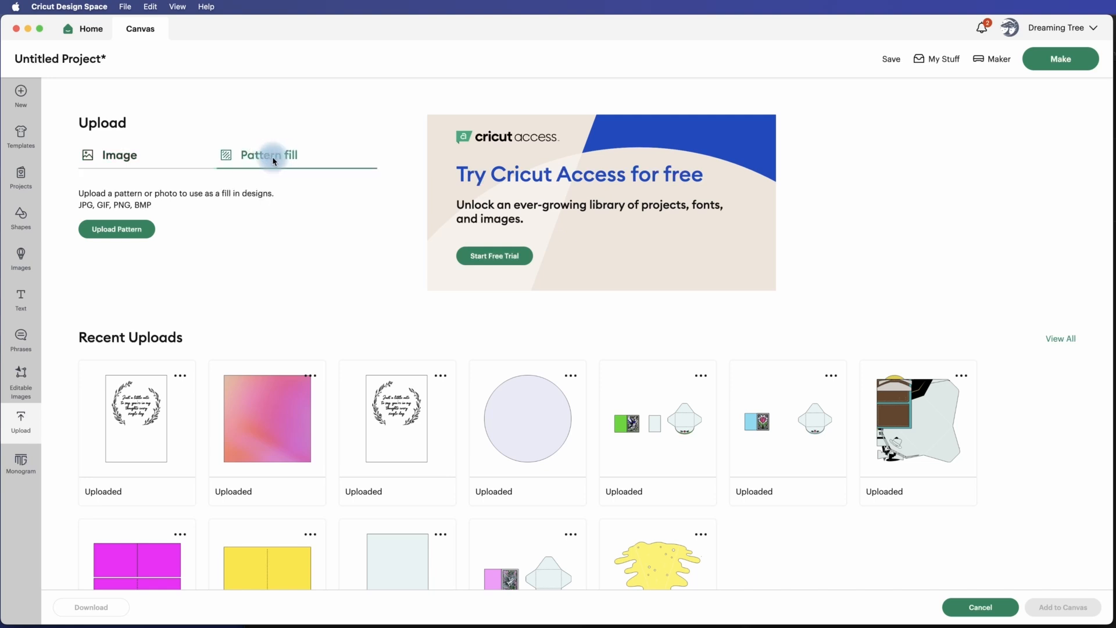
left_click(125, 231)
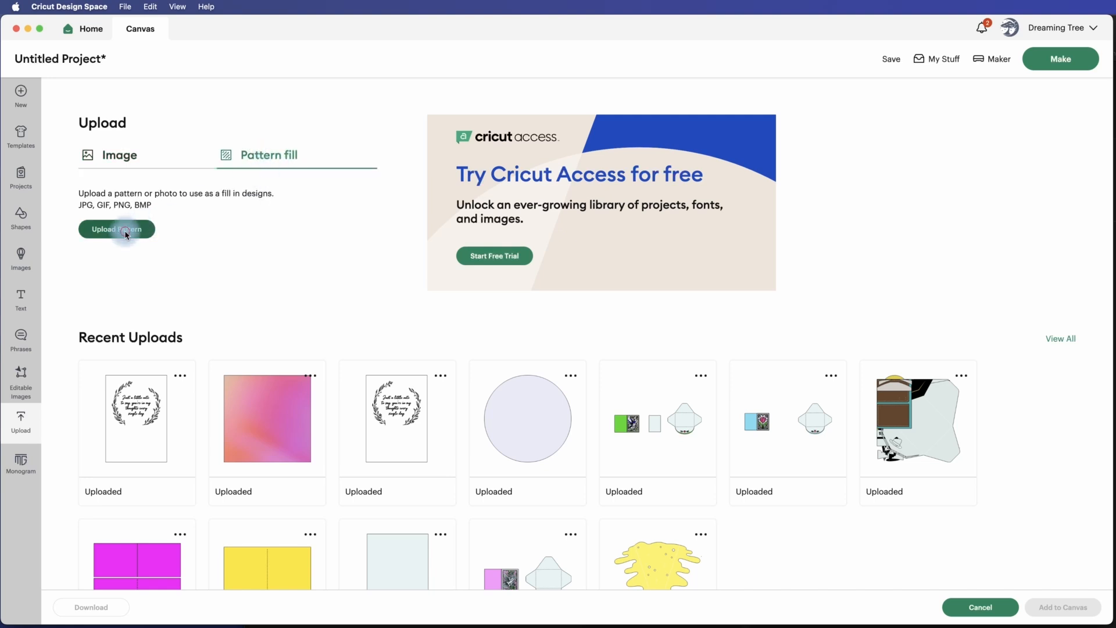
Upload Gradient 2.jpg from the Pattern Fill Gradient Pack folder as a pattern and return to the canvas.
key("super+Tab")
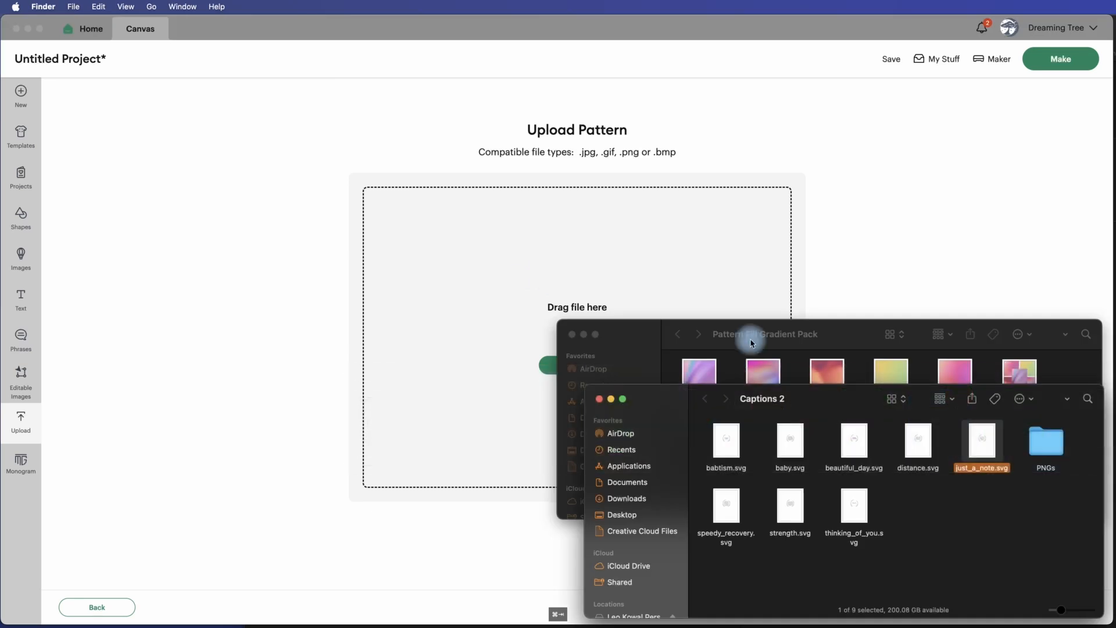
left_click(841, 338)
left_click_drag(987, 435, 696, 374)
left_click(734, 437)
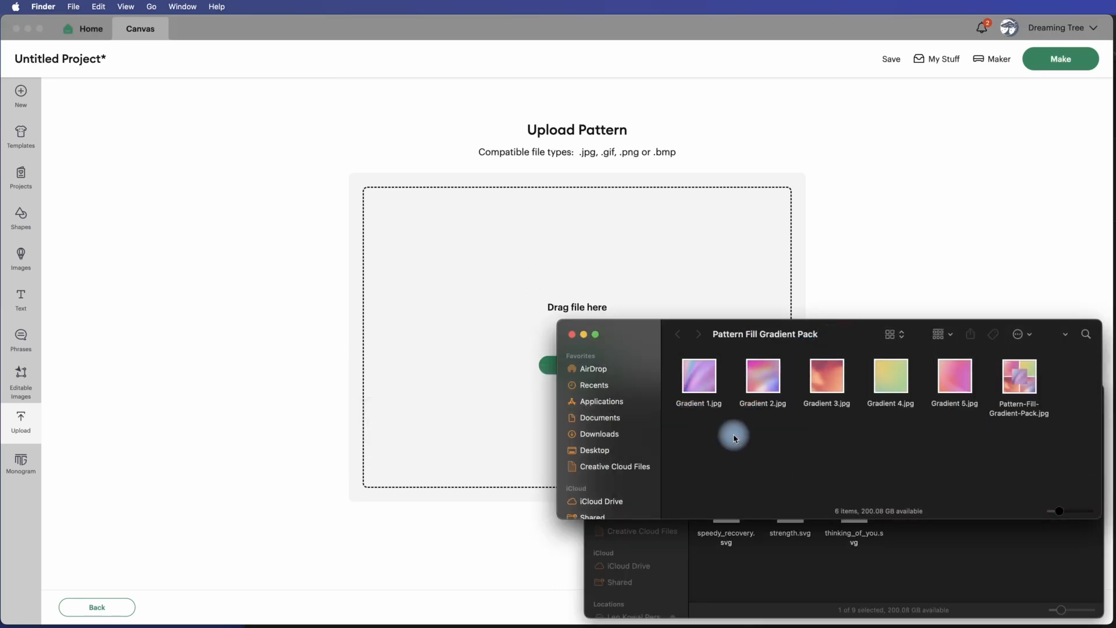
left_click(765, 379)
left_click_drag(763, 375, 703, 285)
left_click(714, 277)
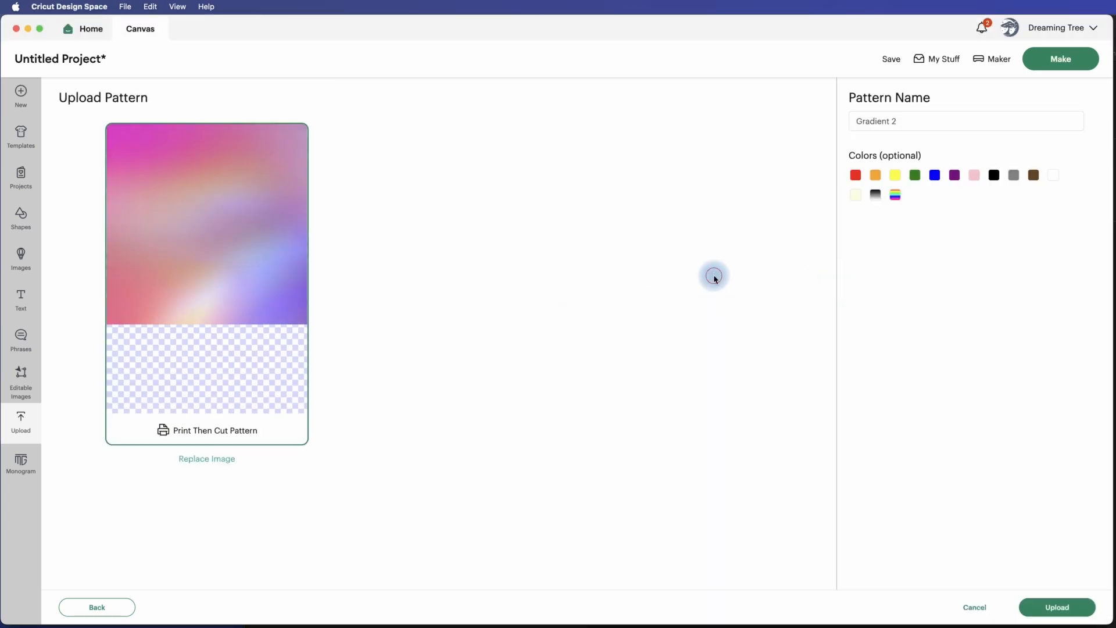
left_click(1057, 607)
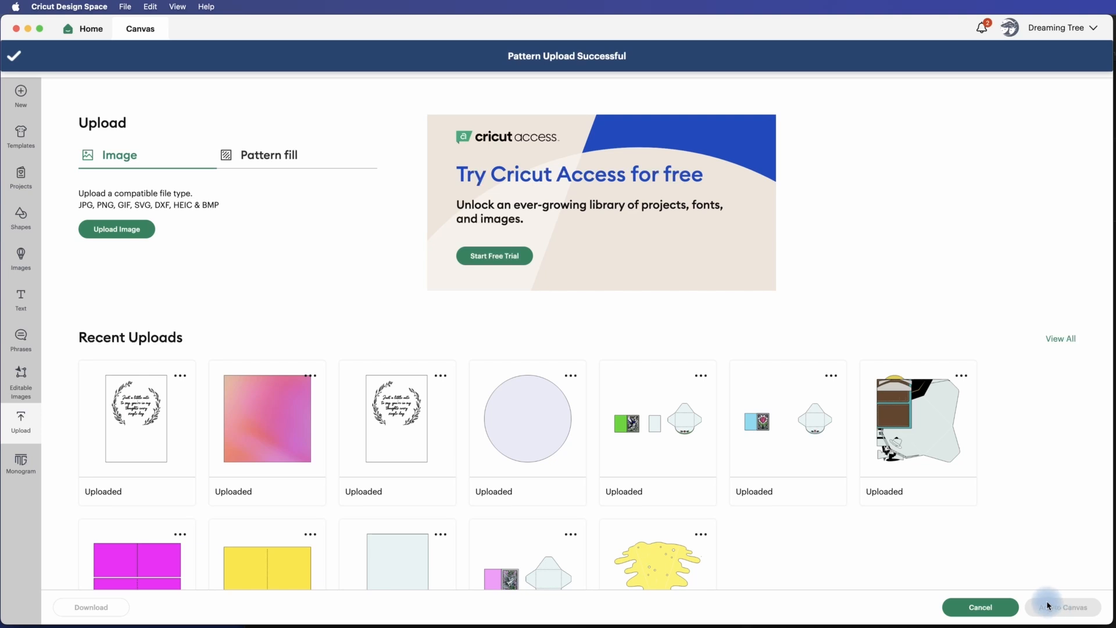
left_click(984, 609)
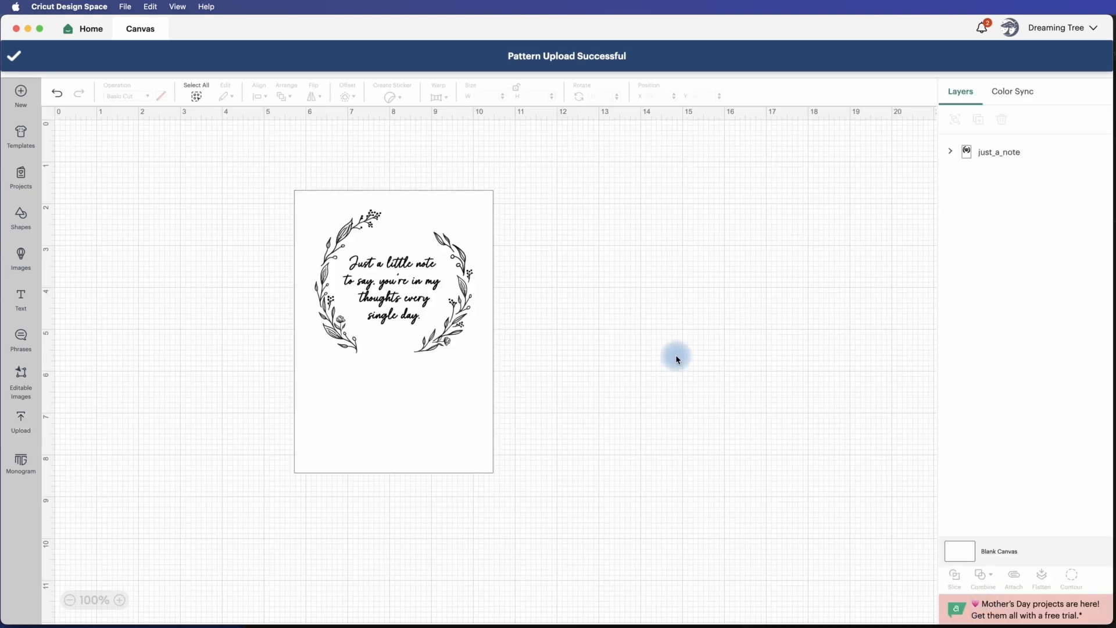
Expand the just_a_note group and set its wreath and text layer to Print Then Cut.
left_click(951, 152)
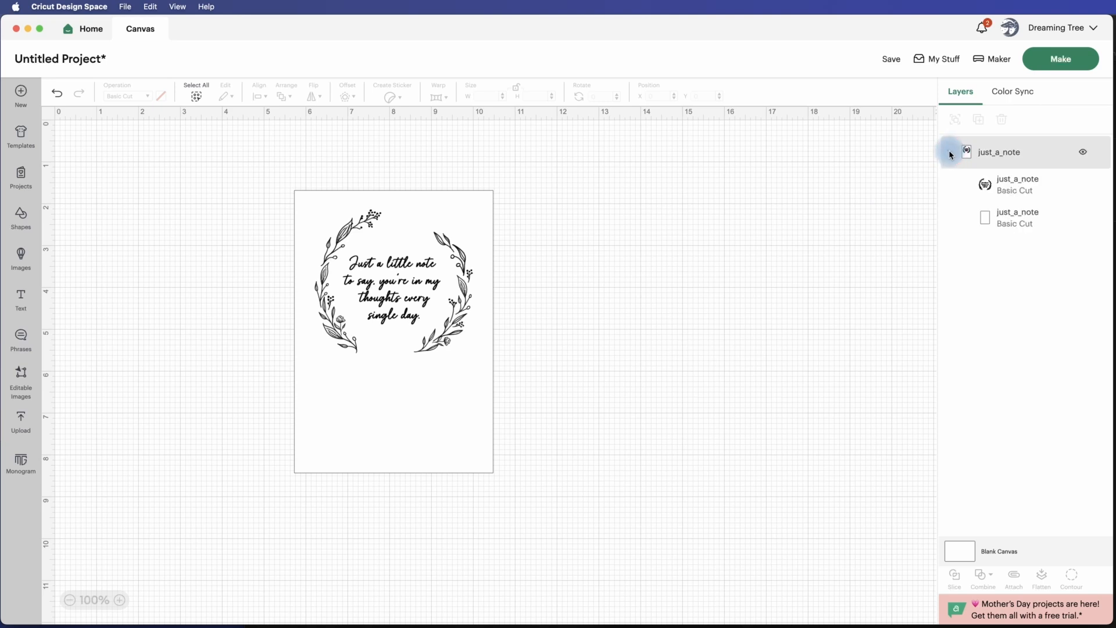
left_click(1014, 224)
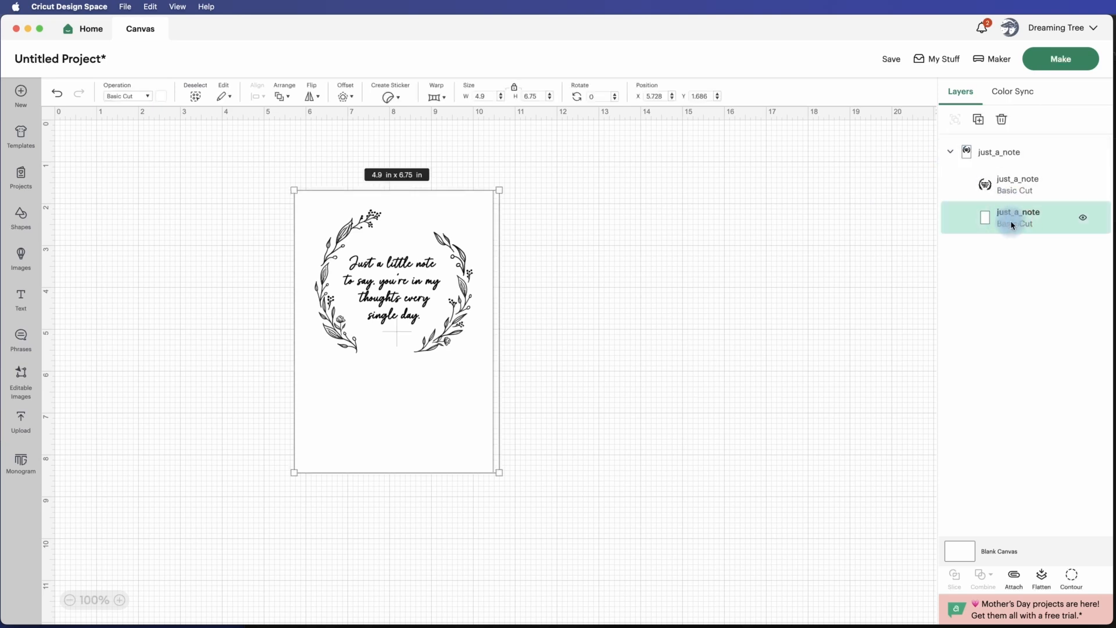
left_click(1012, 190)
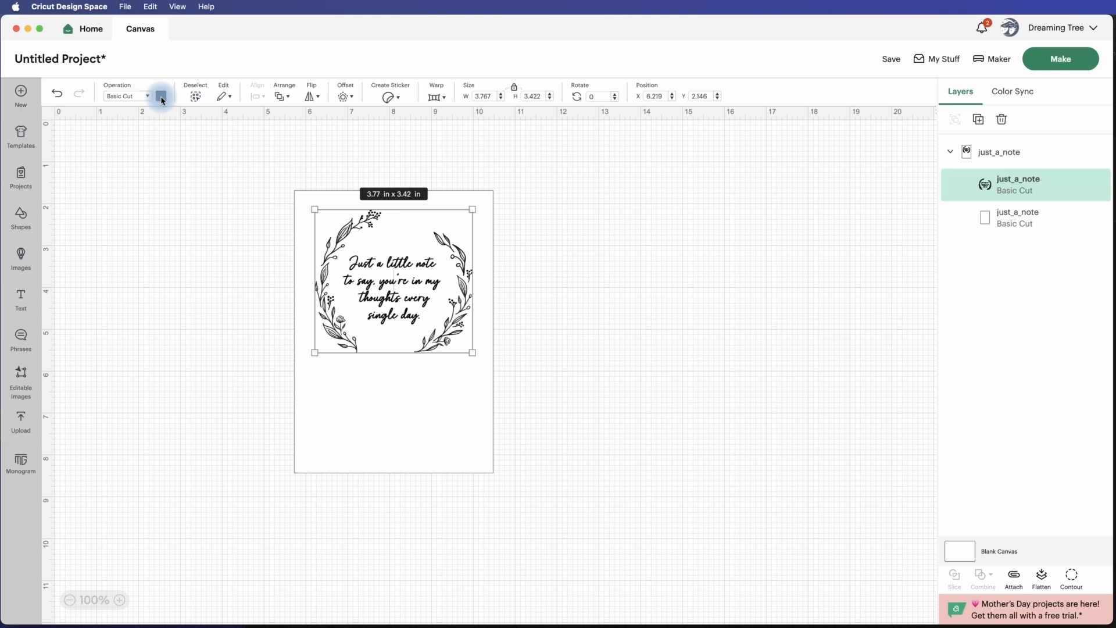
left_click(139, 96)
left_click(167, 353)
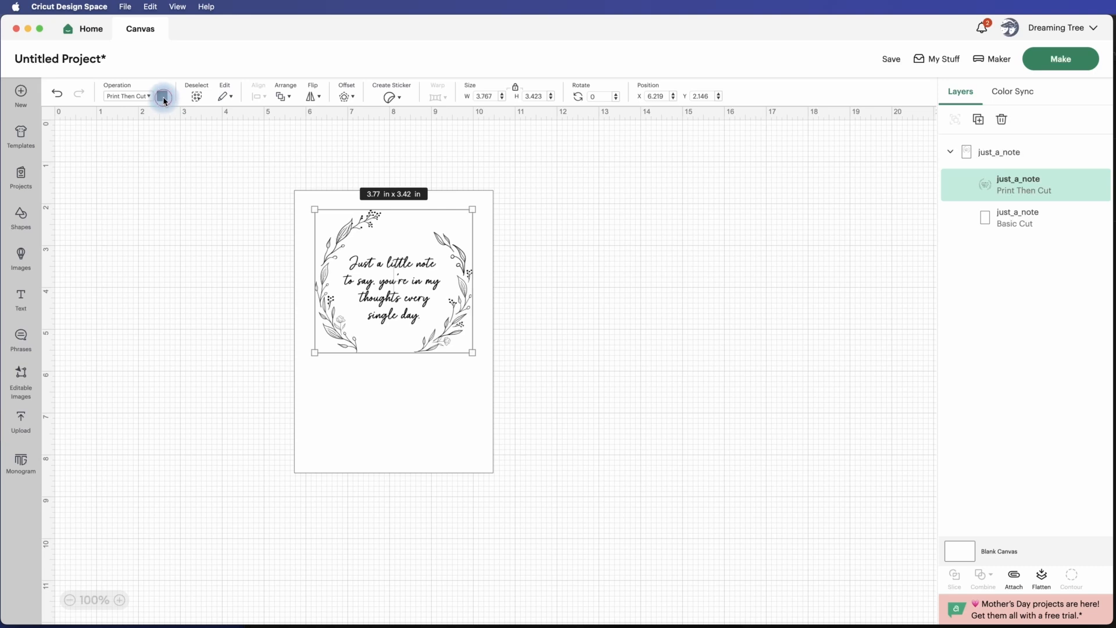
Change the wreath and text layer's print type to Pattern and apply the newly uploaded Gradient 2 fill.
left_click(163, 96)
left_click(217, 144)
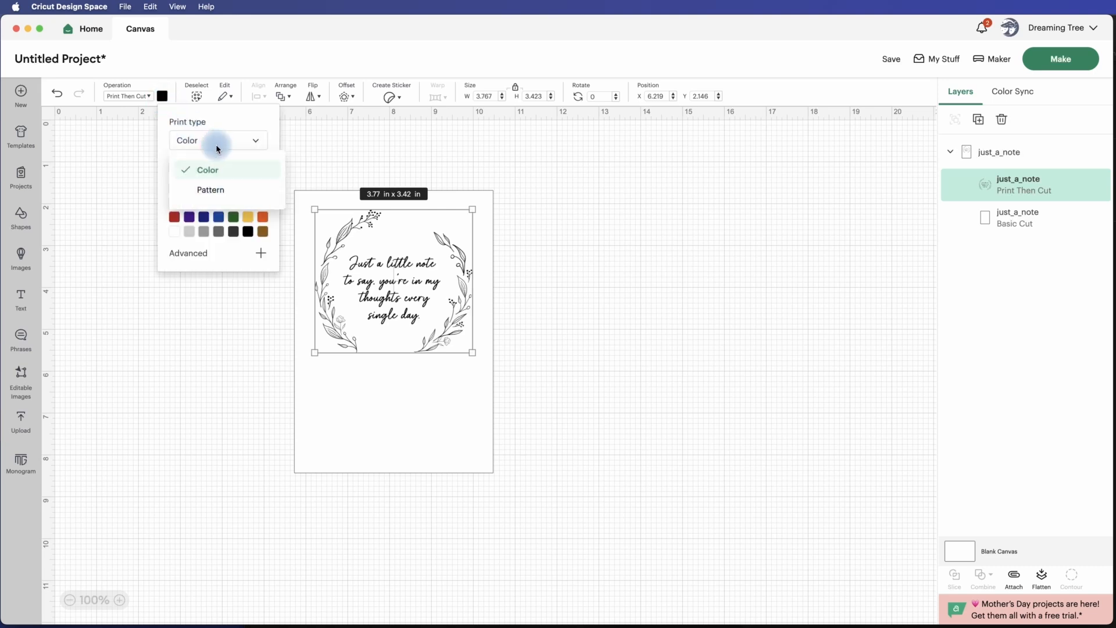
left_click(219, 190)
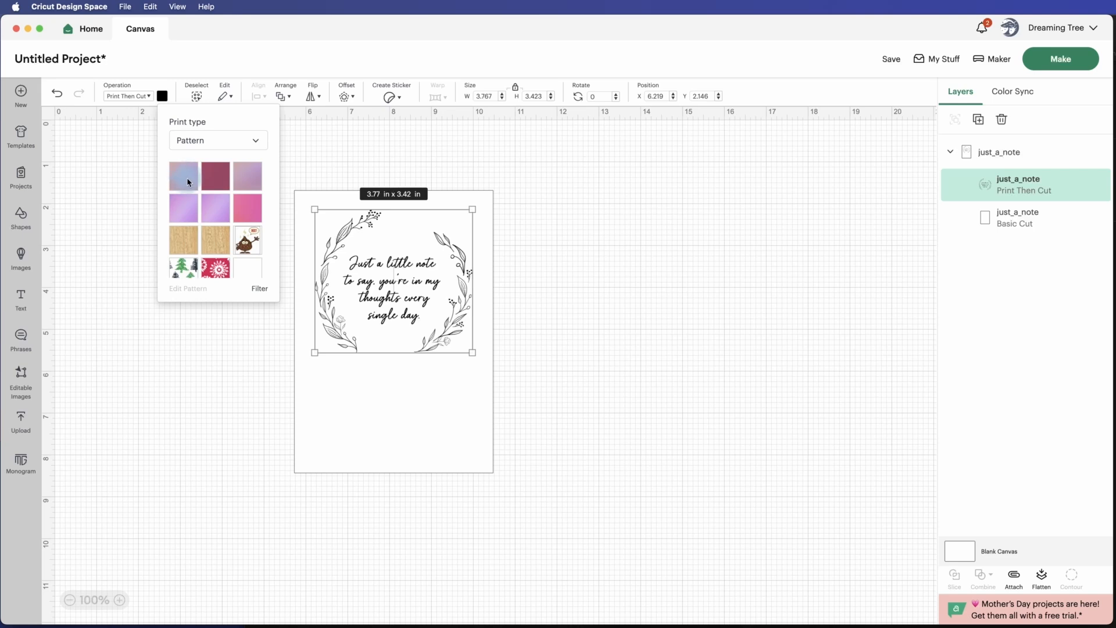
left_click(186, 182)
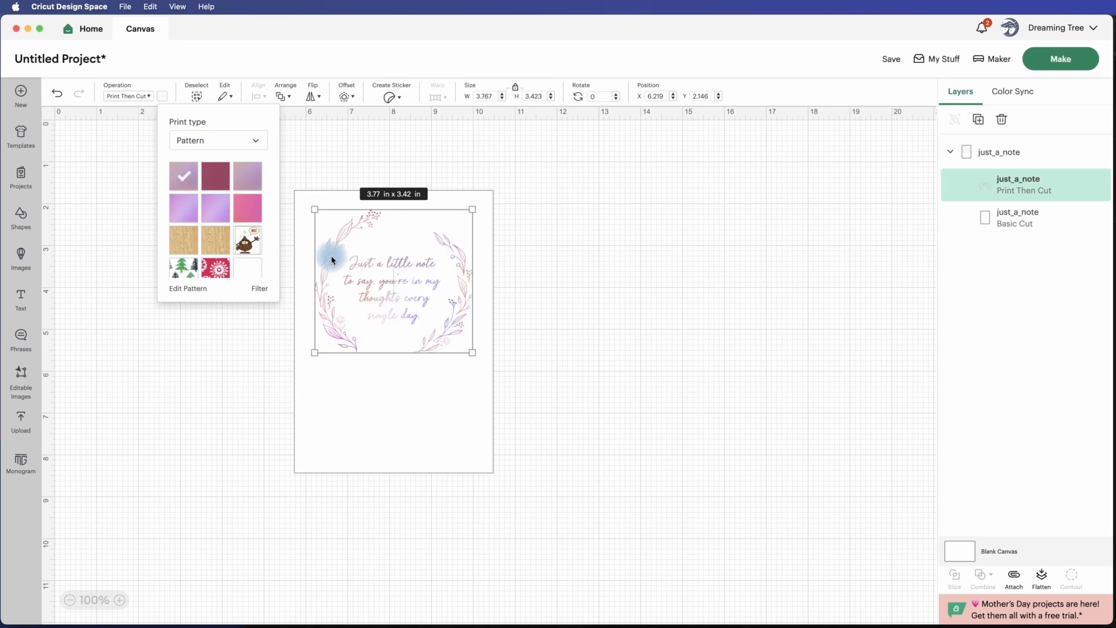
Edit the gradient pattern on the wreath and text, flipping it horizontally and setting its scale to 123.
key("super+equal")
key("super+equal")
key("super+equal")
key("super+equal")
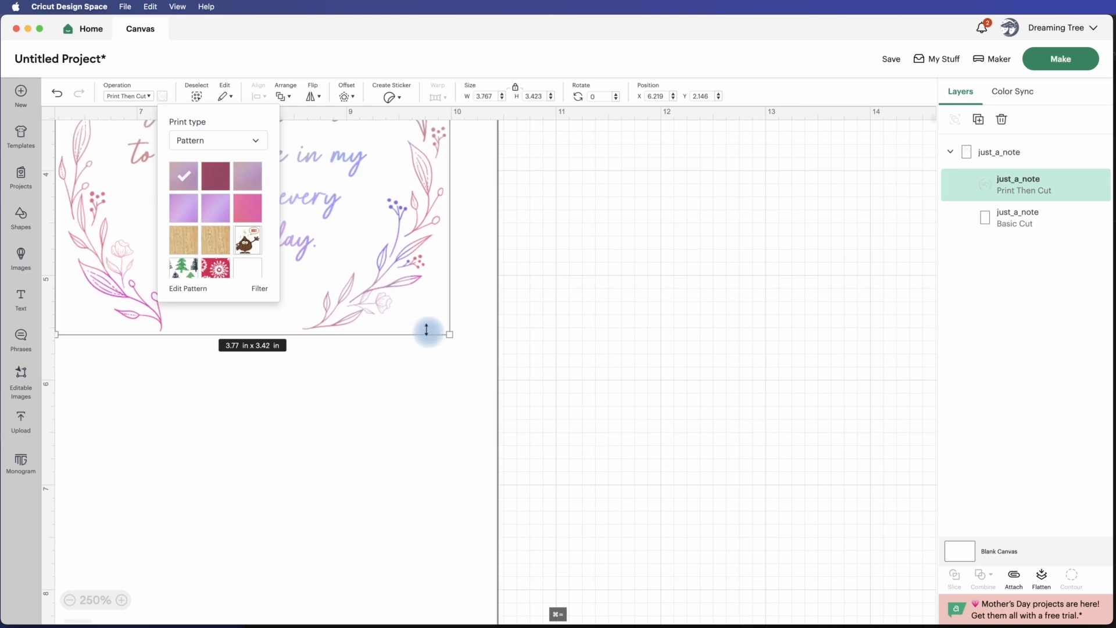
scroll(411, 306, "up", 5)
scroll(412, 306, "left", 8)
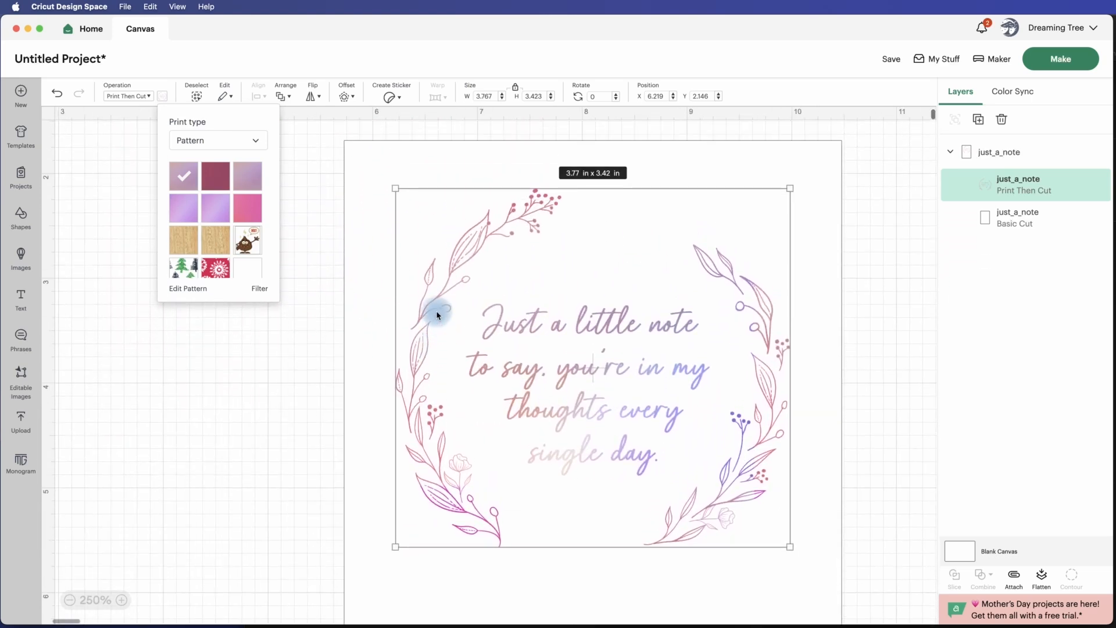
left_click(192, 288)
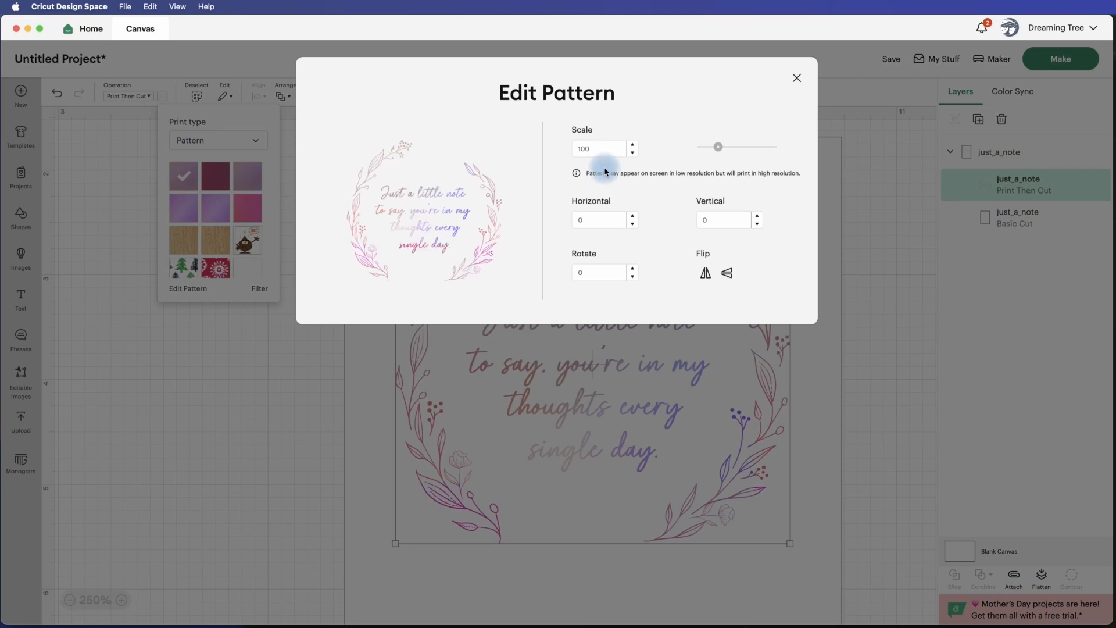
left_click_drag(719, 145, 731, 146)
left_click(707, 272)
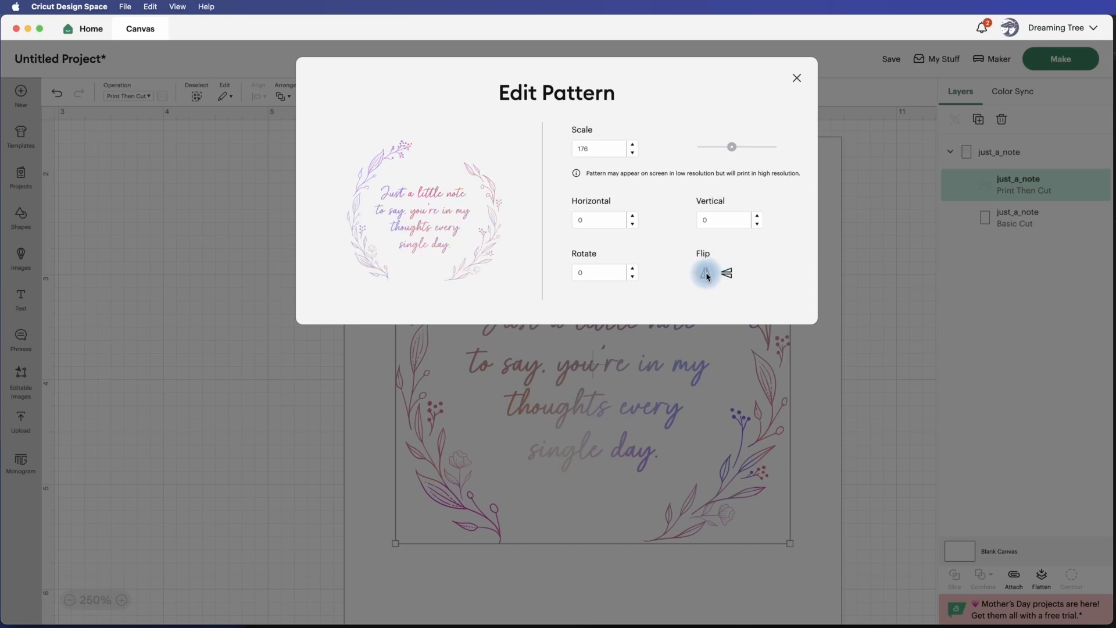
left_click_drag(727, 145, 724, 149)
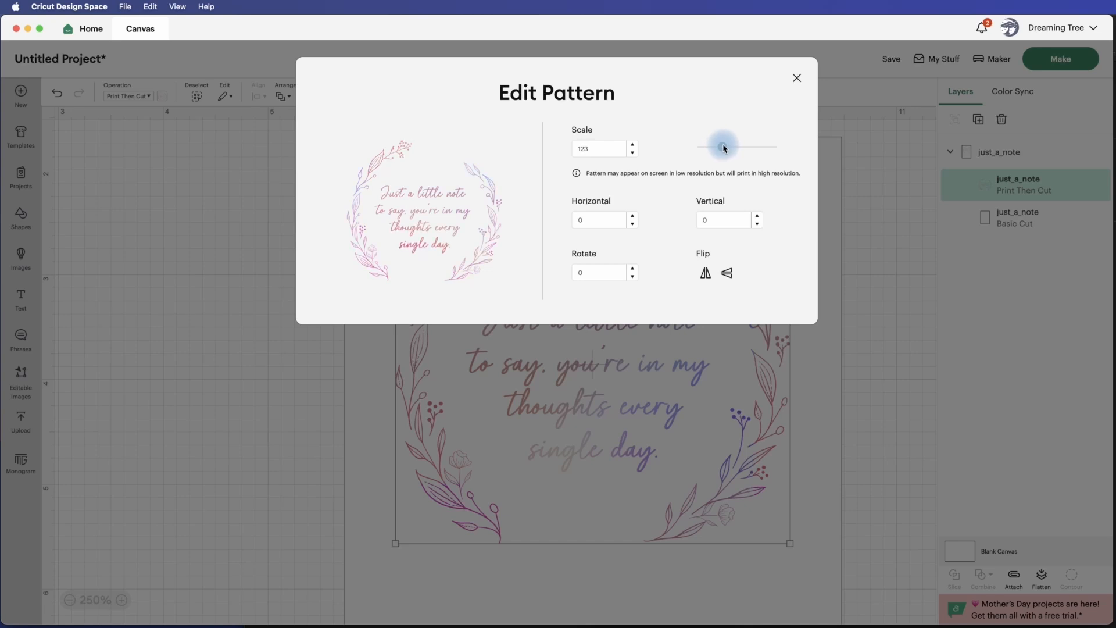
Set the gradient pattern's horizontal offset to 27 and close the pattern editor.
left_click(634, 214)
left_click(633, 213)
left_click(634, 214)
left_click(633, 213)
left_click(634, 213)
left_click(633, 214)
left_click(633, 213)
left_click(633, 213)
left_click(633, 213)
left_click(633, 214)
left_click(633, 214)
left_click(633, 214)
left_click(633, 214)
left_click(633, 214)
left_click(633, 214)
left_click(633, 214)
left_click(633, 214)
left_click(633, 214)
left_click(633, 214)
left_click(633, 214)
left_click(633, 214)
left_click(633, 214)
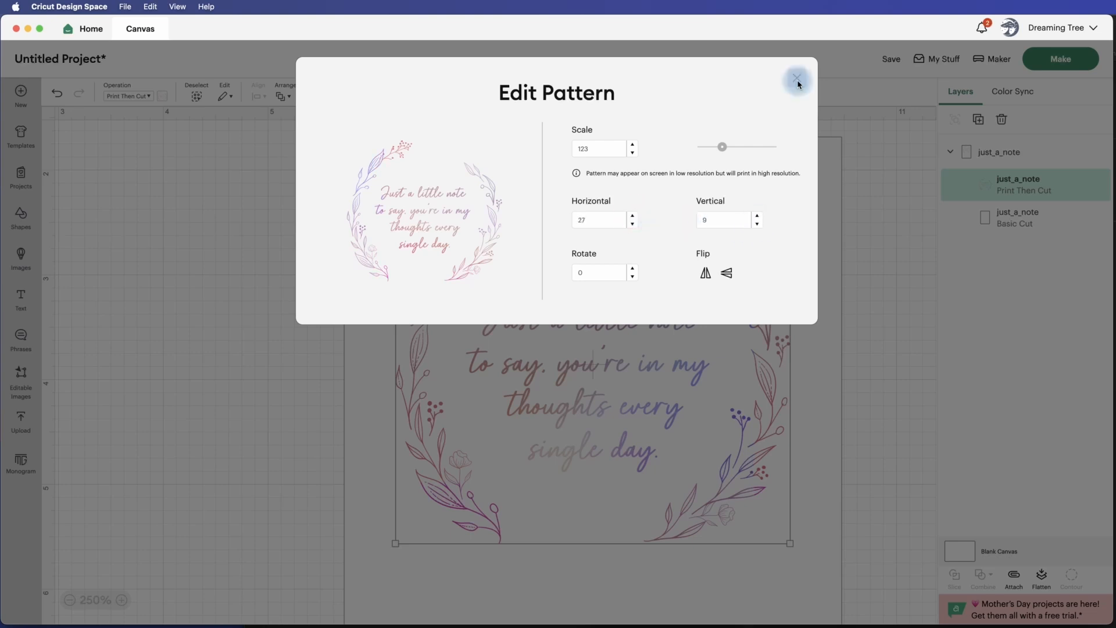
left_click(797, 80)
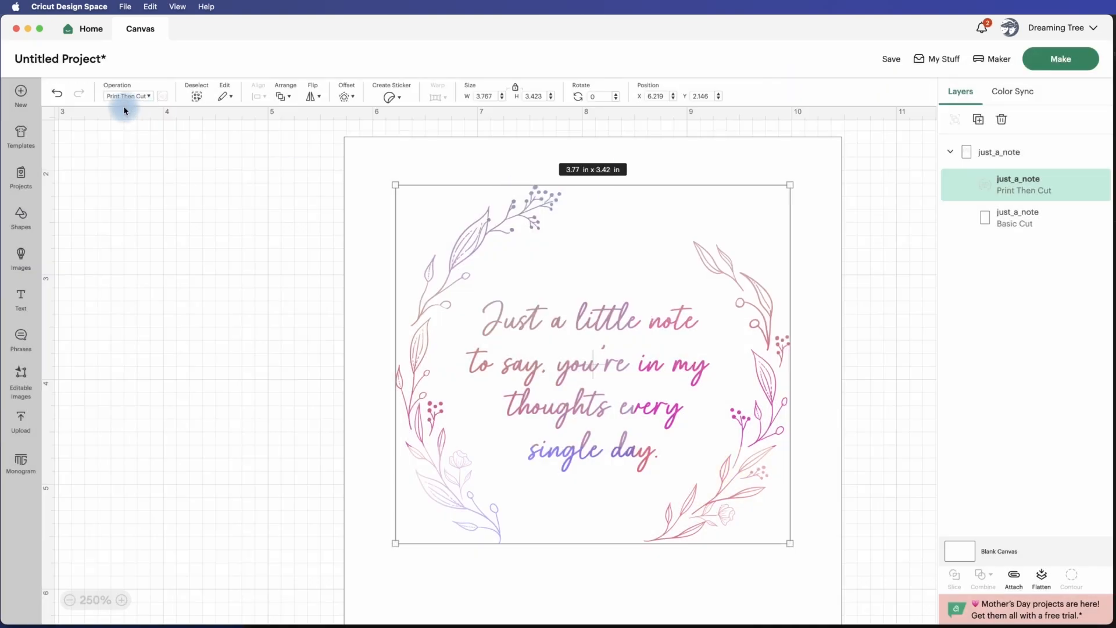
Try several other gradient patterns on the wreath and text layer and finish with the bright pink gradient applied.
left_click(160, 97)
left_click(215, 176)
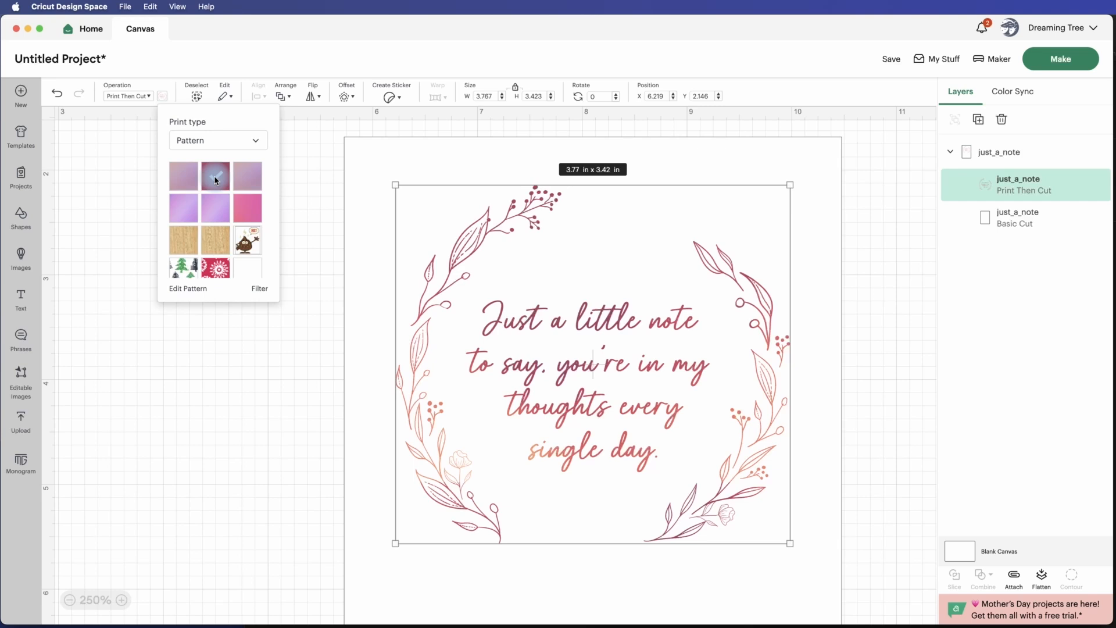
left_click(250, 178)
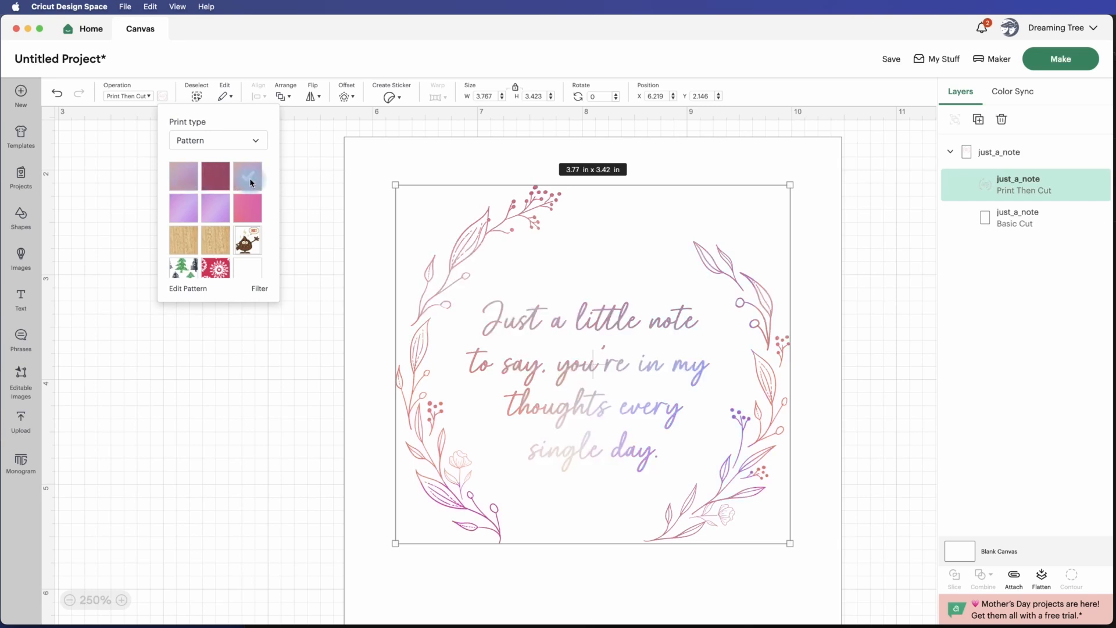
left_click(192, 216)
left_click(225, 213)
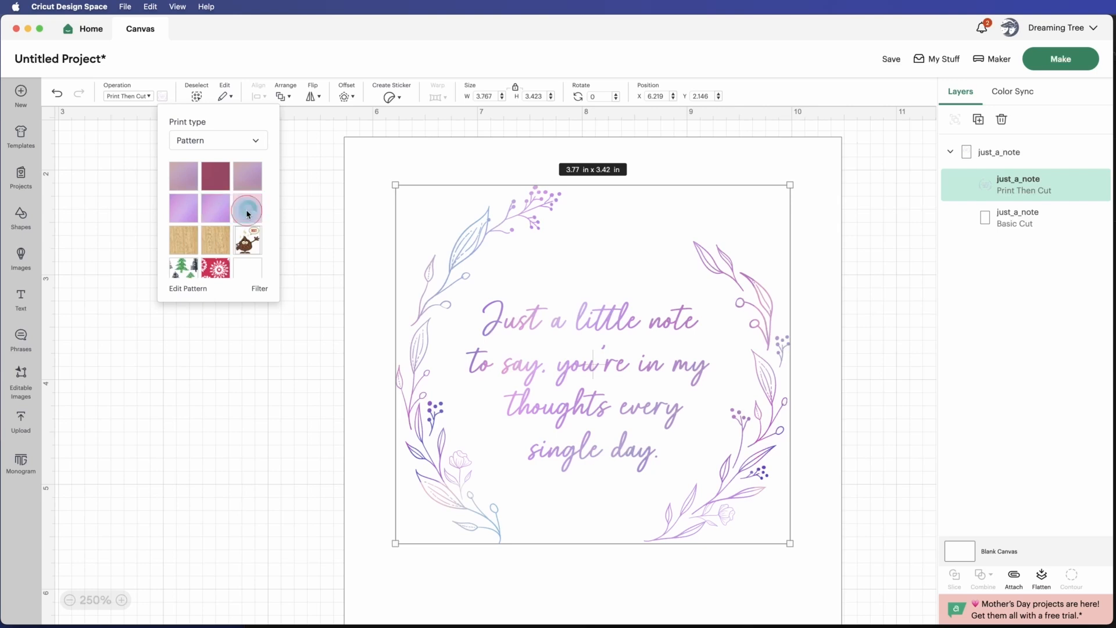
left_click(246, 210)
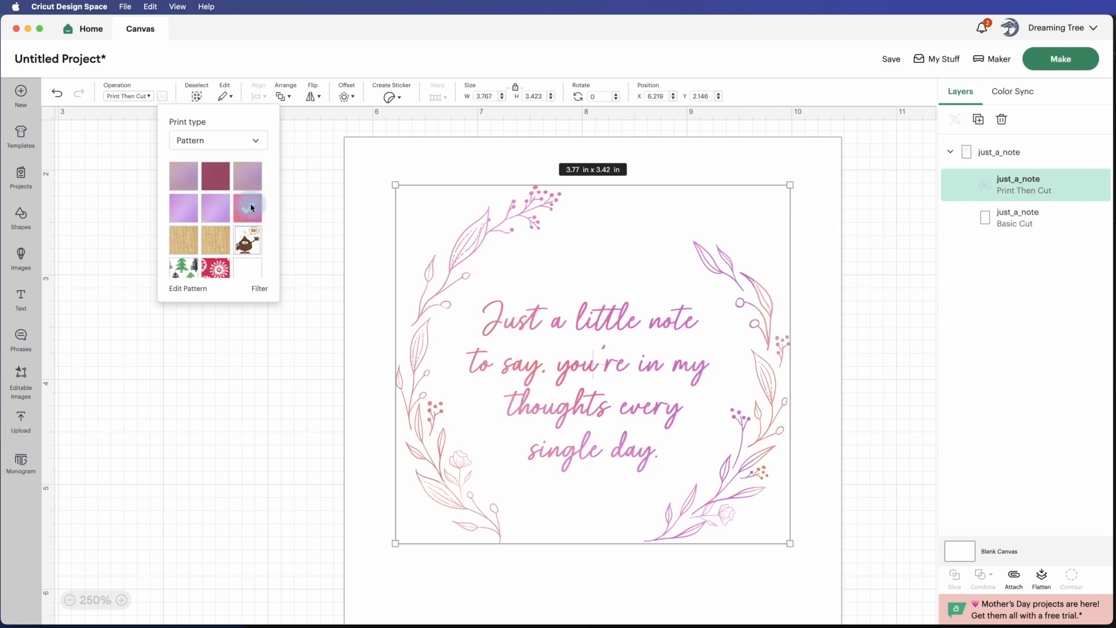
left_click(871, 235)
Select the whole just_a_note group and flatten it into a single Print Then Cut layer.
key("super+minus")
key("super+minus")
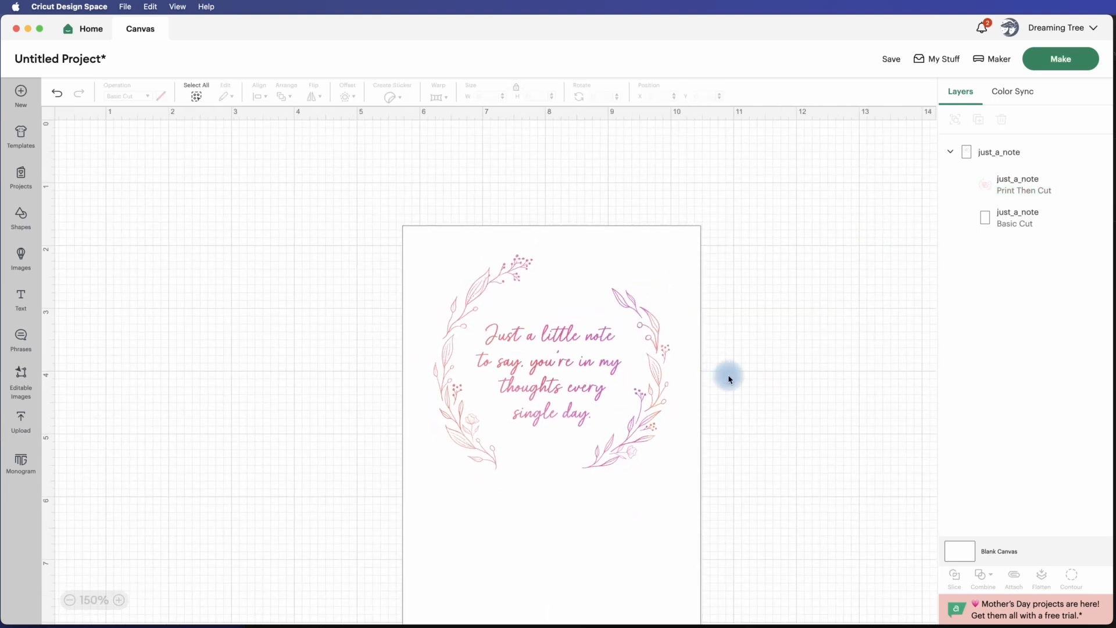
scroll(728, 374, "down", 3)
left_click(652, 323)
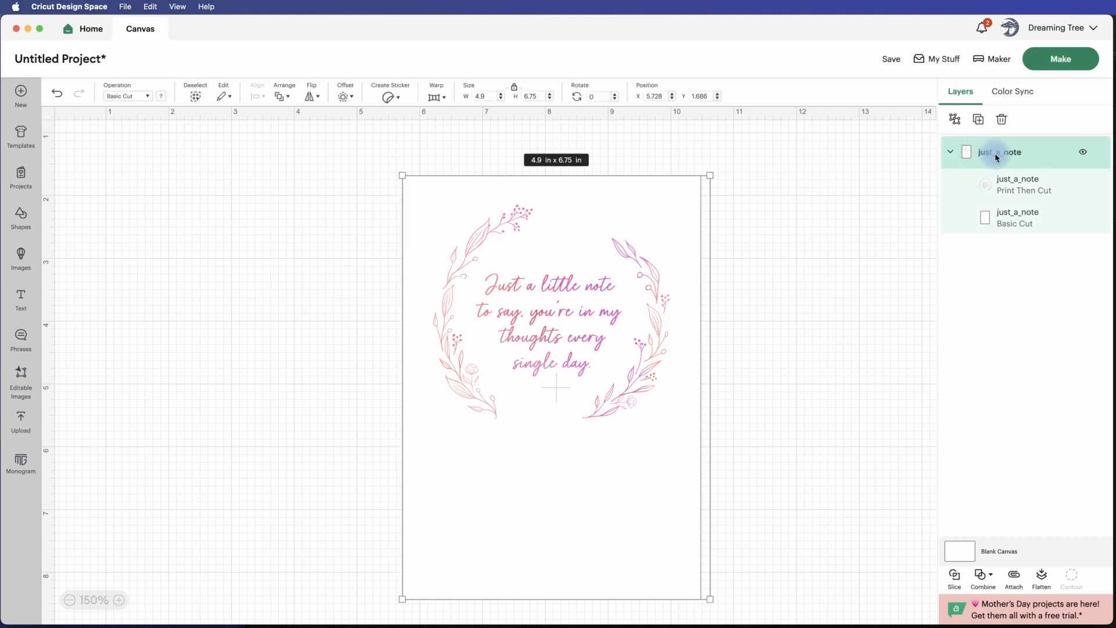
left_click(1041, 577)
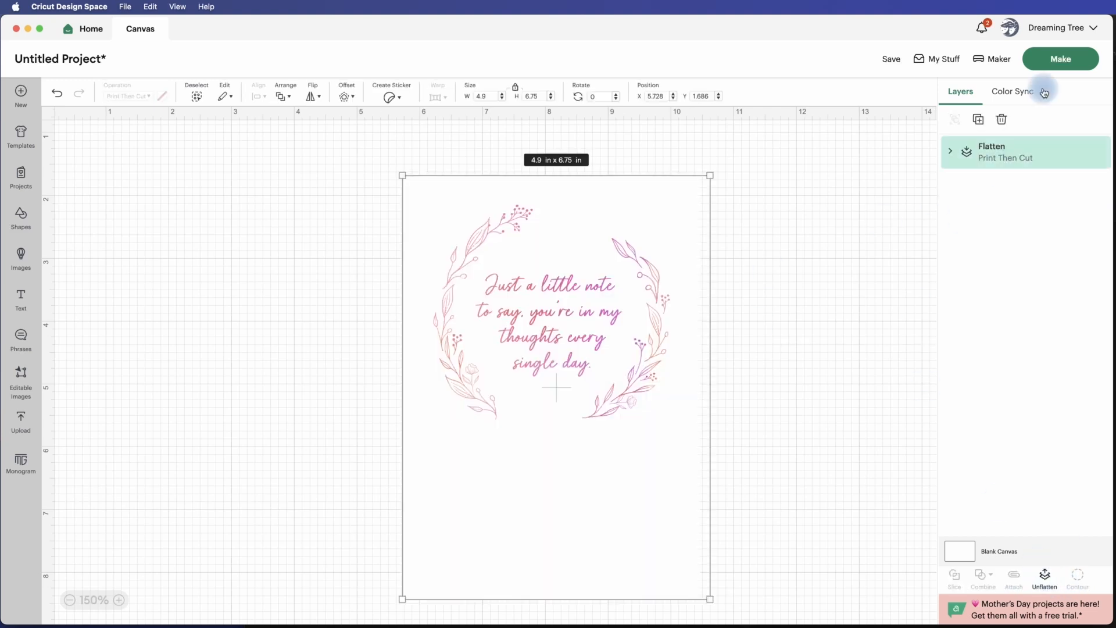
left_click(1064, 58)
left_click(535, 369)
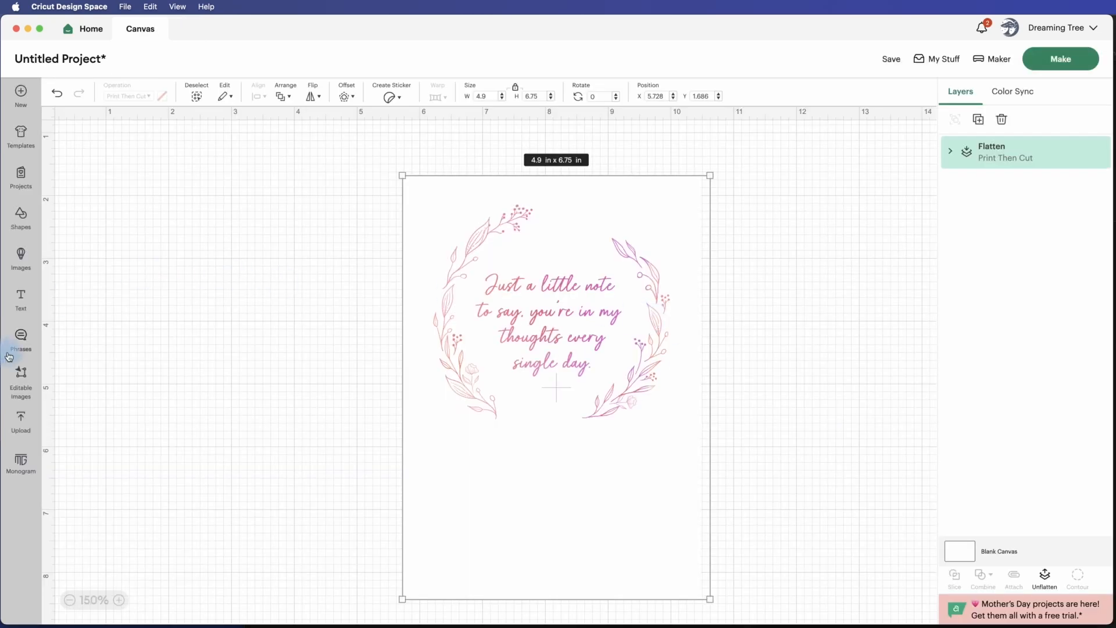
Add a circle shape and place it in the empty area beside the card at about X 1.306, Y 1.972.
left_click(23, 218)
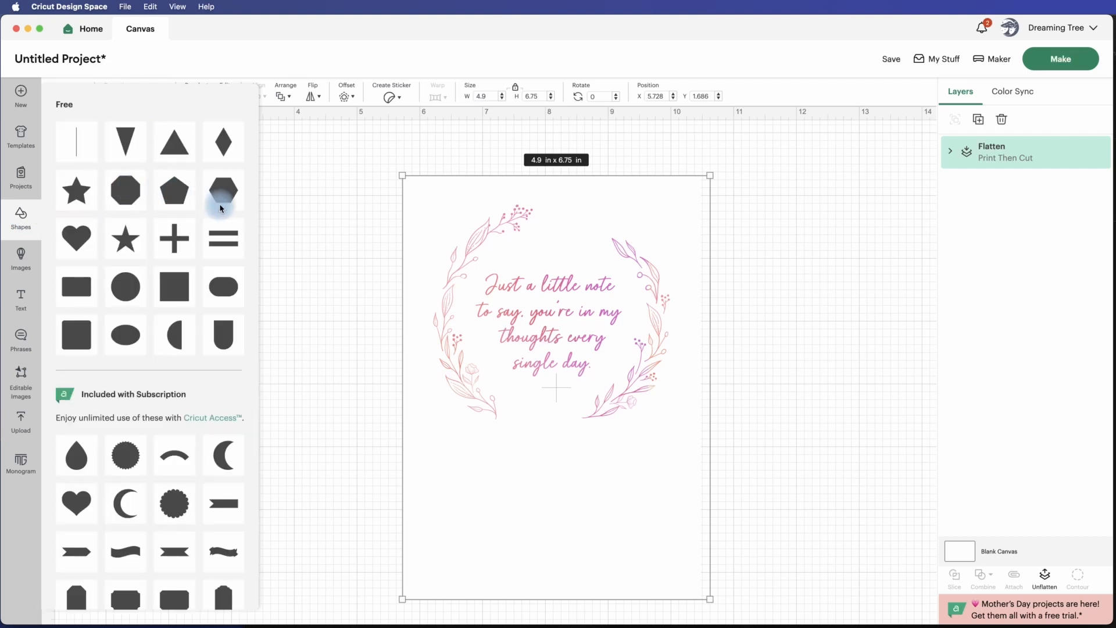
left_click(125, 287)
left_click_drag(208, 274, 256, 318)
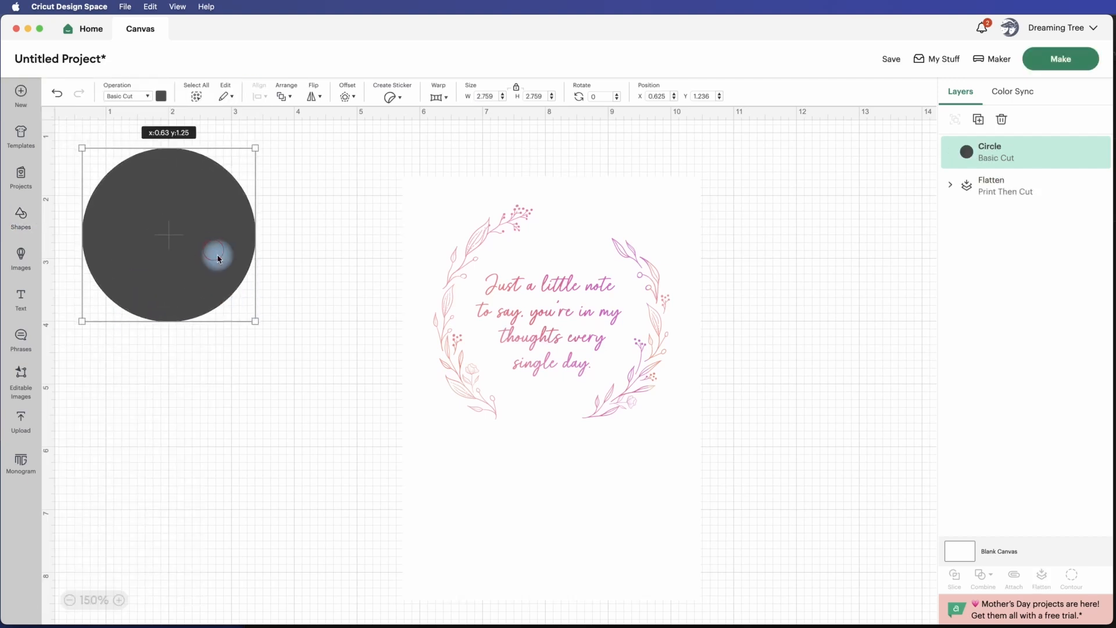
left_click_drag(217, 252, 259, 300)
Set the circle to Print Then Cut, change its print type to Pattern and fill it with the pink-to-blue gradient.
left_click(150, 97)
left_click(161, 353)
left_click(162, 96)
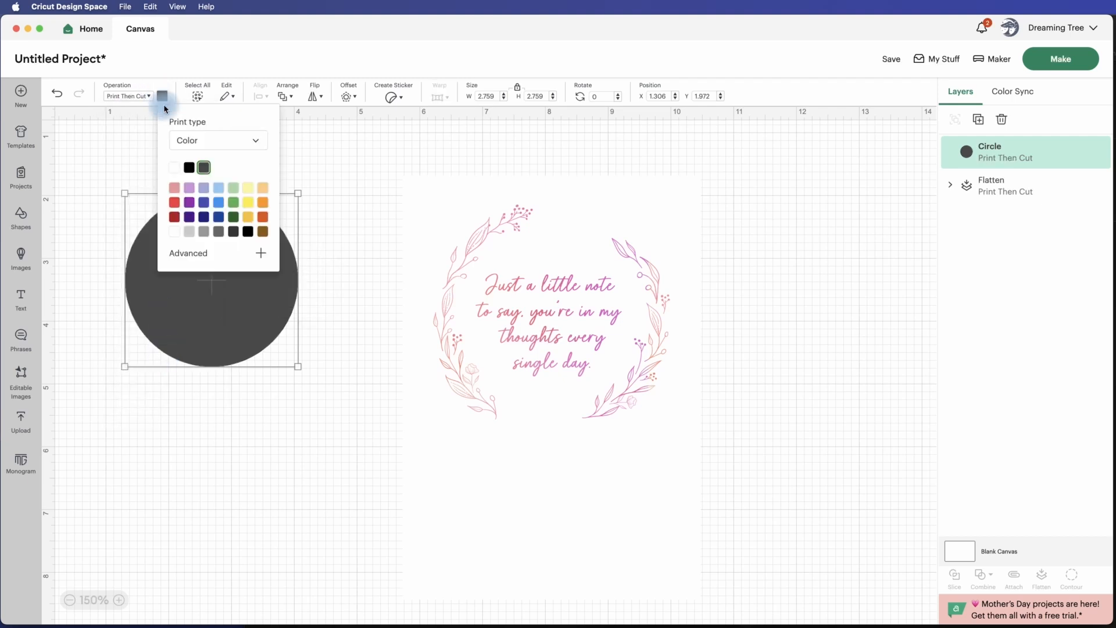
left_click(202, 141)
left_click(207, 185)
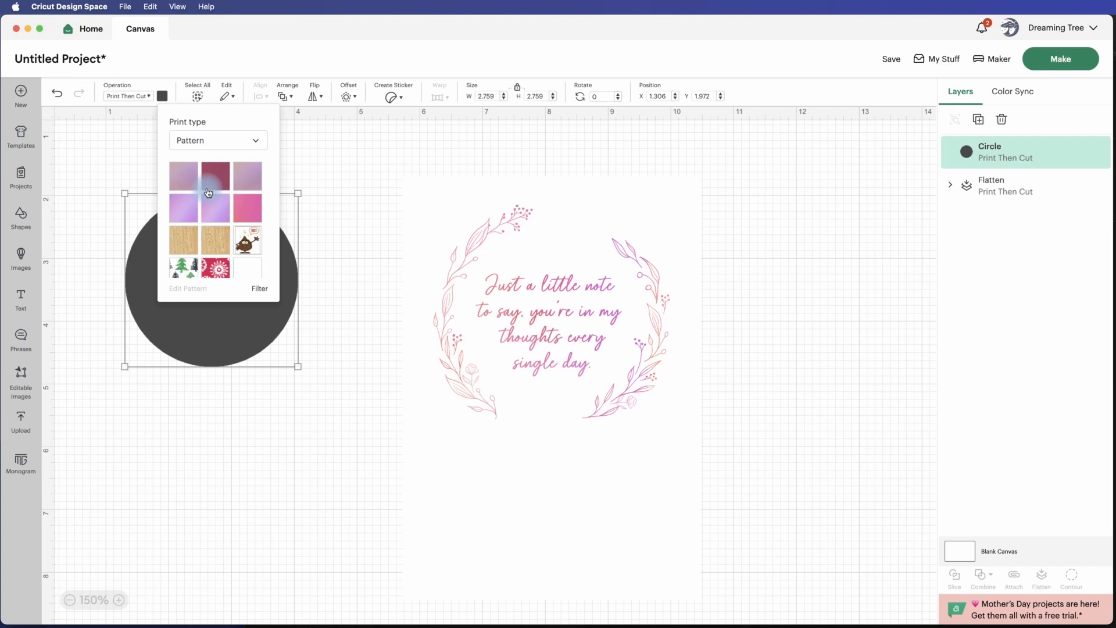
left_click(247, 186)
left_click(349, 191)
left_click(242, 286)
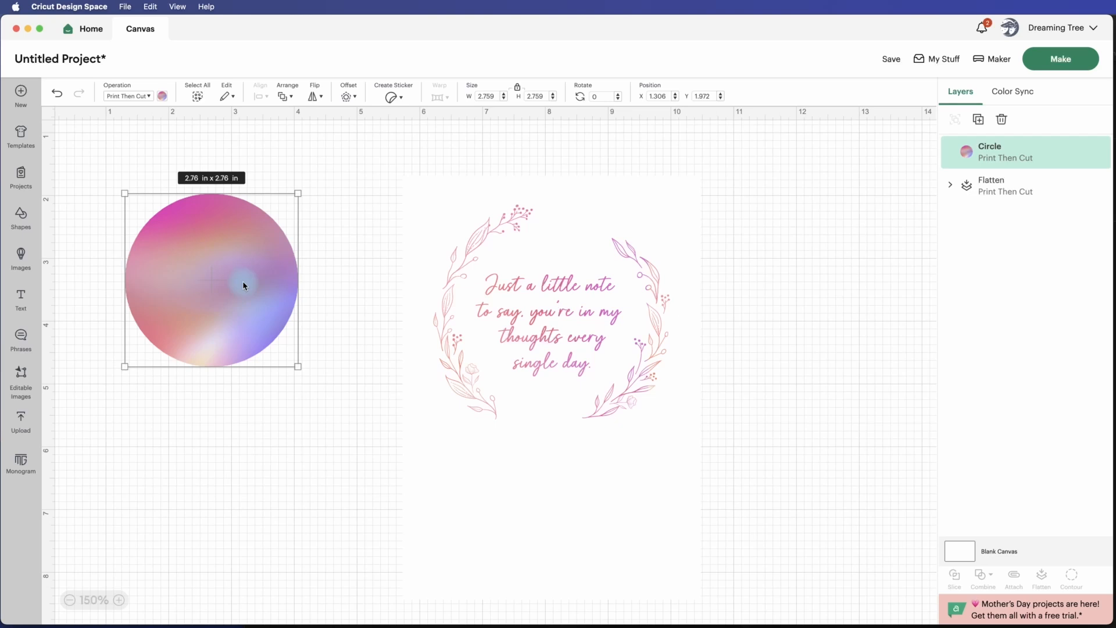
Move the flattened caption card further from the circle, to about X 6.436, Y 1.672.
left_click(551, 341)
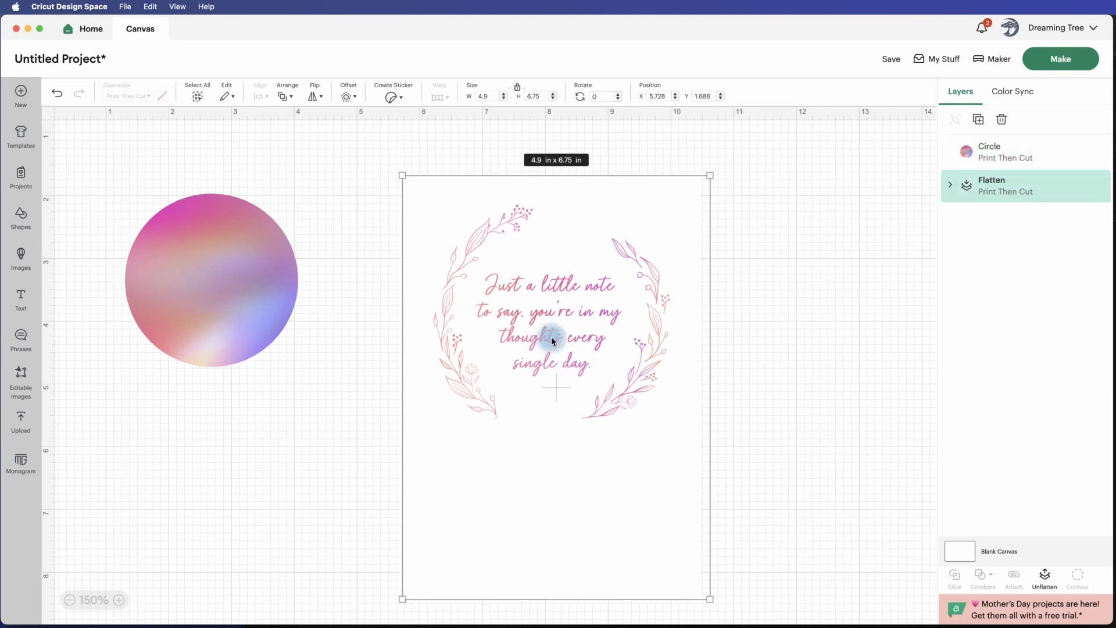
left_click_drag(571, 316, 618, 315)
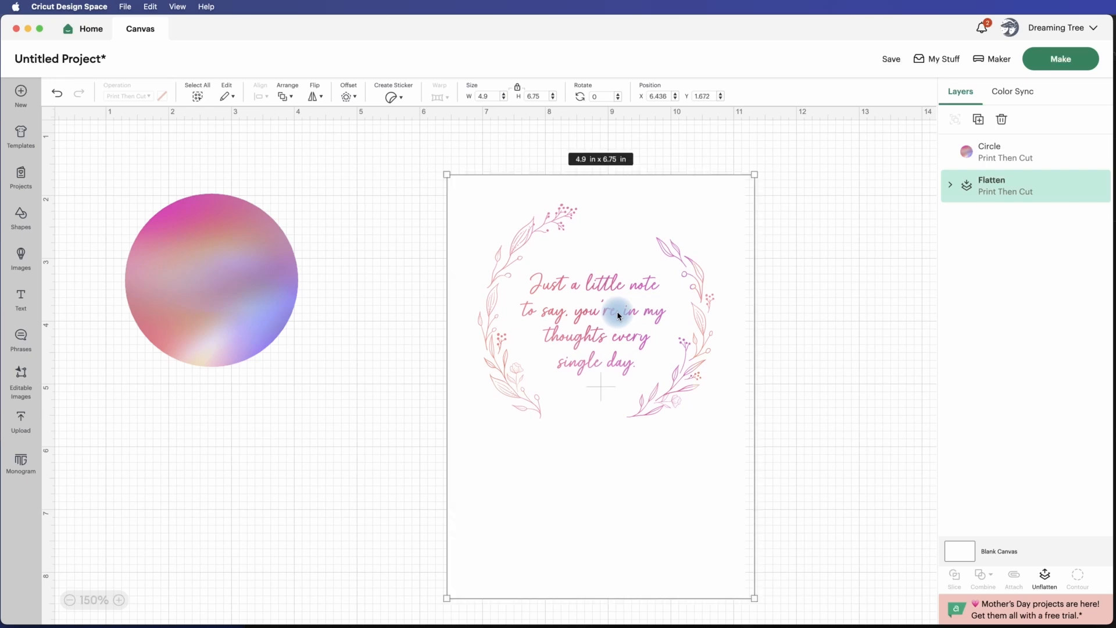